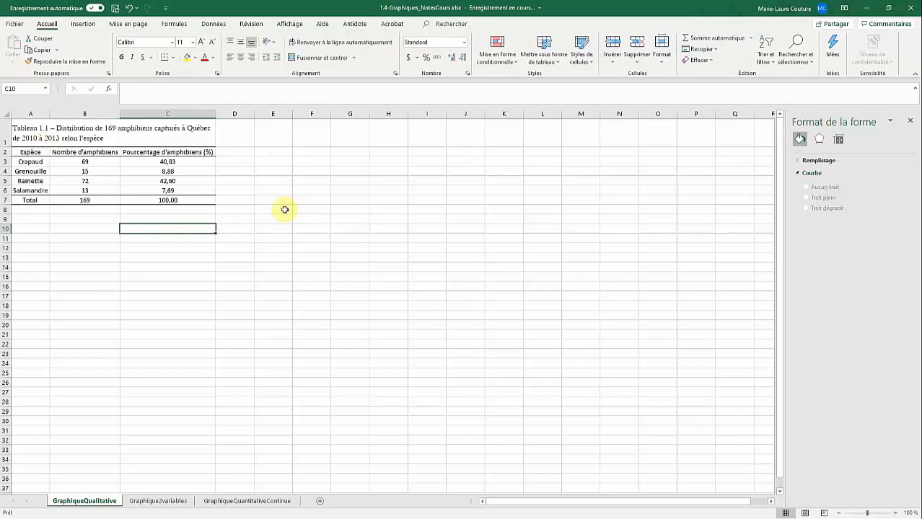
# Insert an empty 2D clustered column chart and move it beside the table, with its upper edge at row 2
pyautogui.click(90, 29)
pyautogui.click(311, 151)
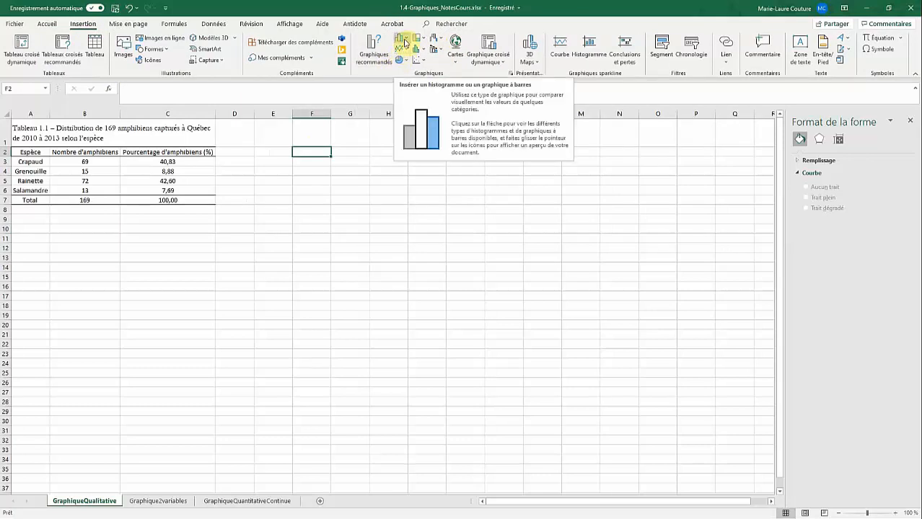
pyautogui.click(405, 42)
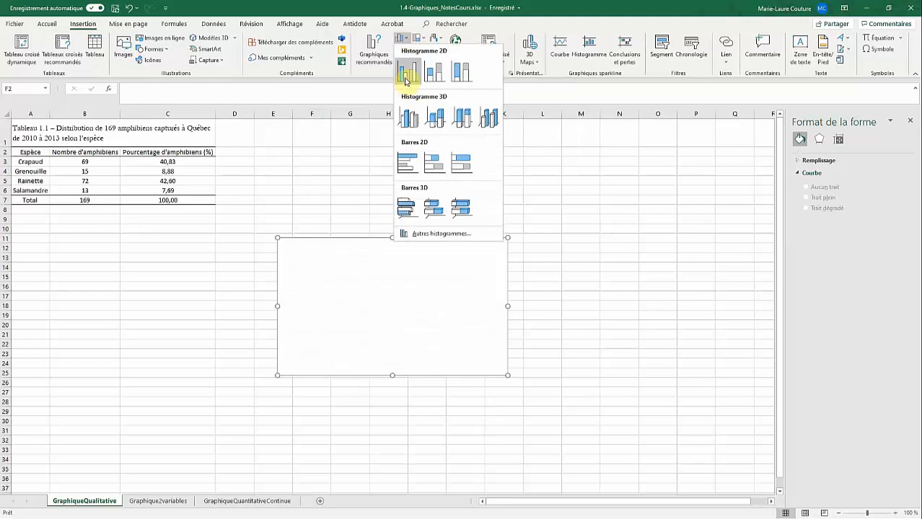
pyautogui.click(405, 78)
pyautogui.moveTo(357, 237); pyautogui.dragTo(354, 147)
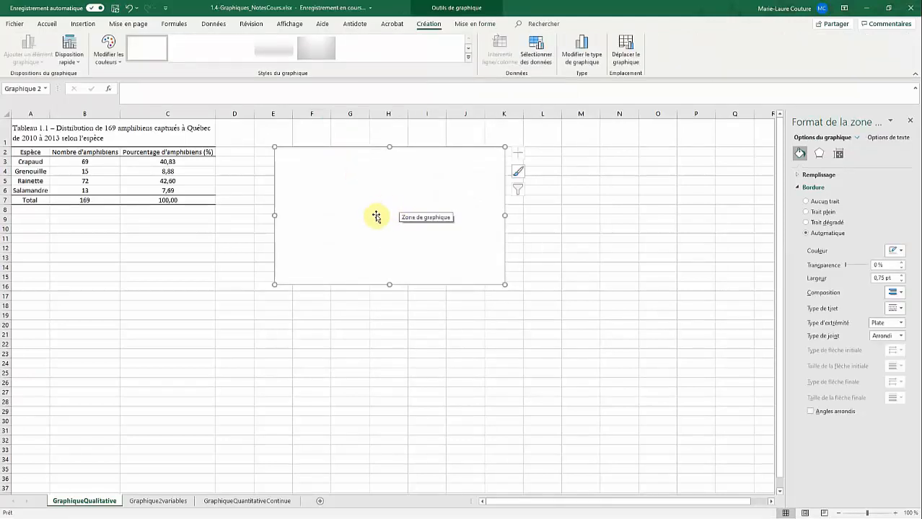
# Set the chart's data range to A3:B6, covering the species and their amphibian counts without the total
pyautogui.click(536, 58)
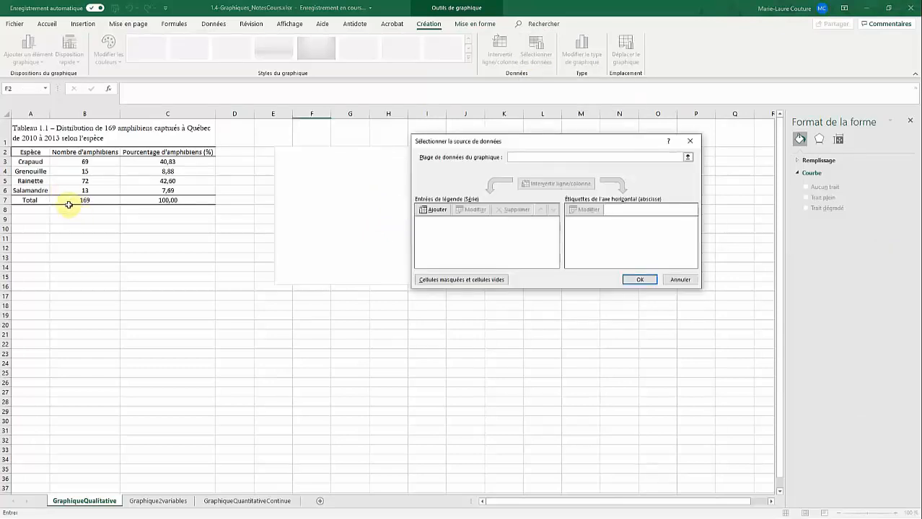
pyautogui.moveTo(32, 163); pyautogui.dragTo(32, 191)
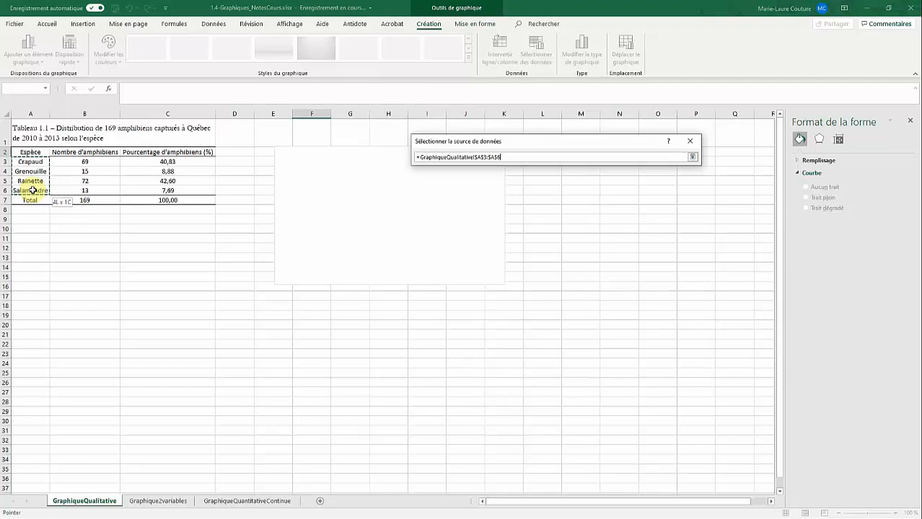
pyautogui.moveTo(33, 190)
pyautogui.mouseDown()
pyautogui.moveTo(93, 191)
pyautogui.moveTo(40, 186)
pyautogui.mouseUp()
pyautogui.moveTo(43, 188); pyautogui.dragTo(101, 188)
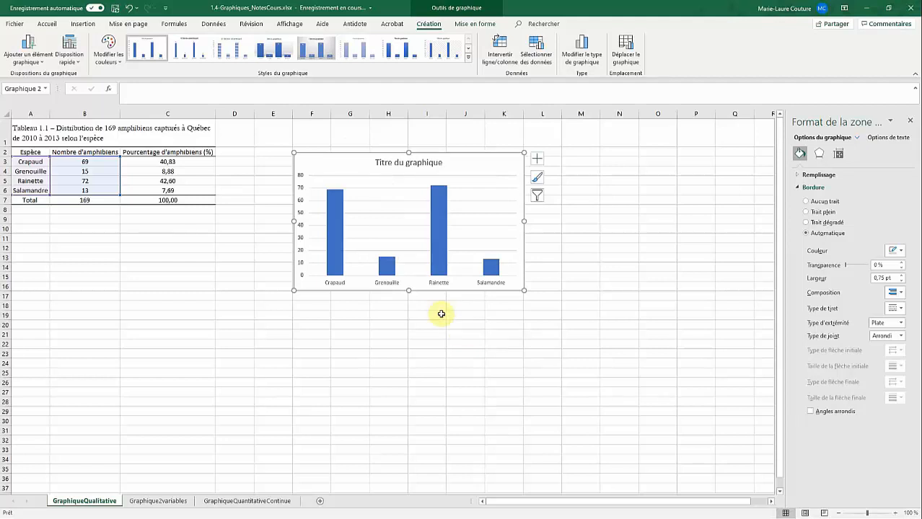
# Delete the horizontal gridlines from the column chart
pyautogui.click(387, 190)
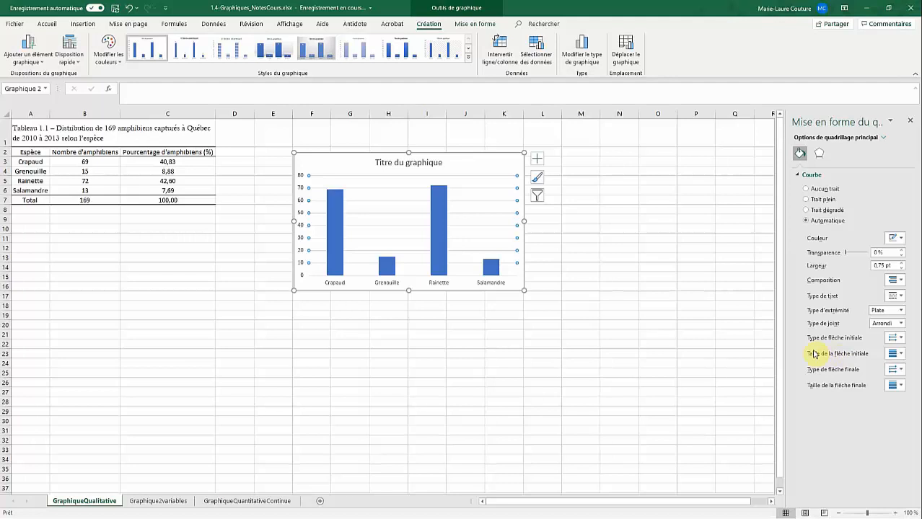
pyautogui.click(413, 175)
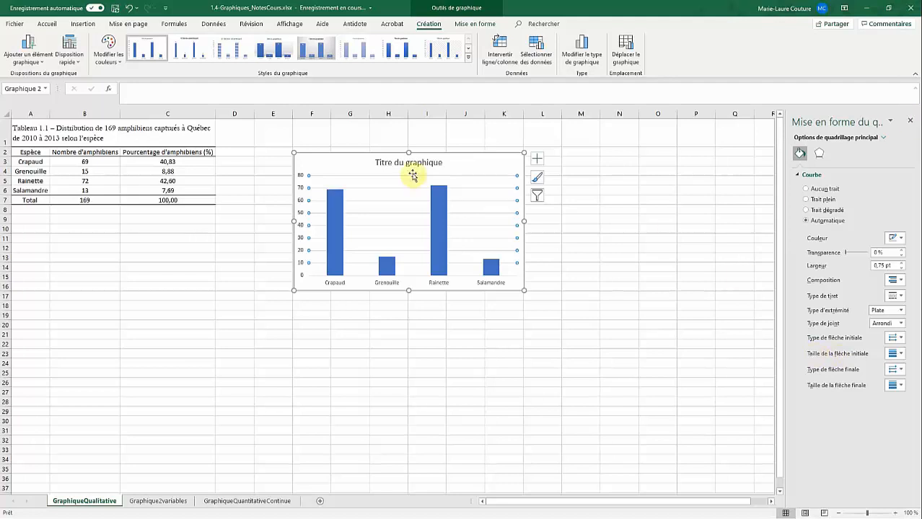
pyautogui.rightClick(409, 176)
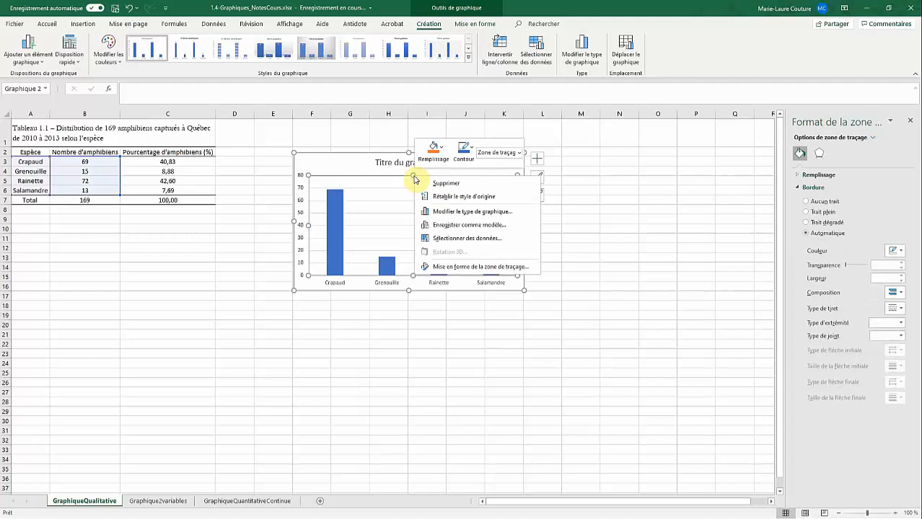
pyautogui.rightClick(408, 189)
pyautogui.click(435, 197)
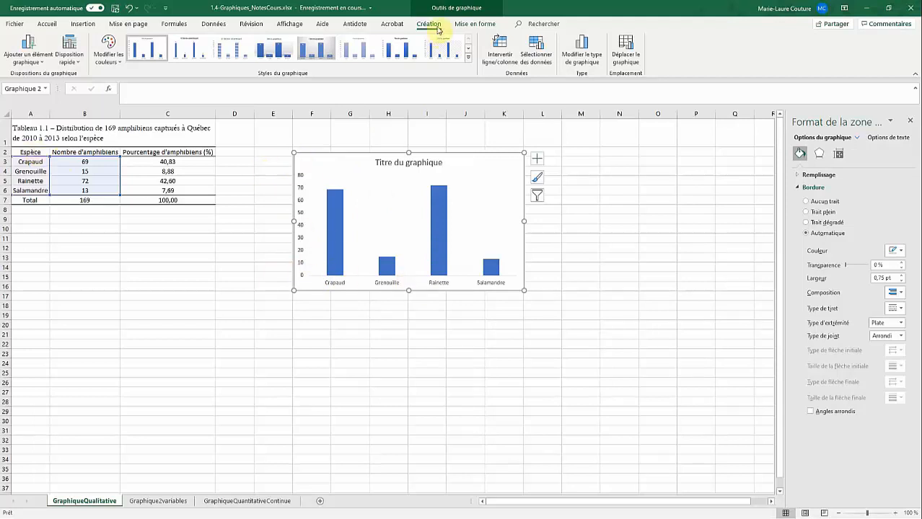
# Add a primary horizontal axis title to the chart and set its text to "Espèce"
pyautogui.click(41, 67)
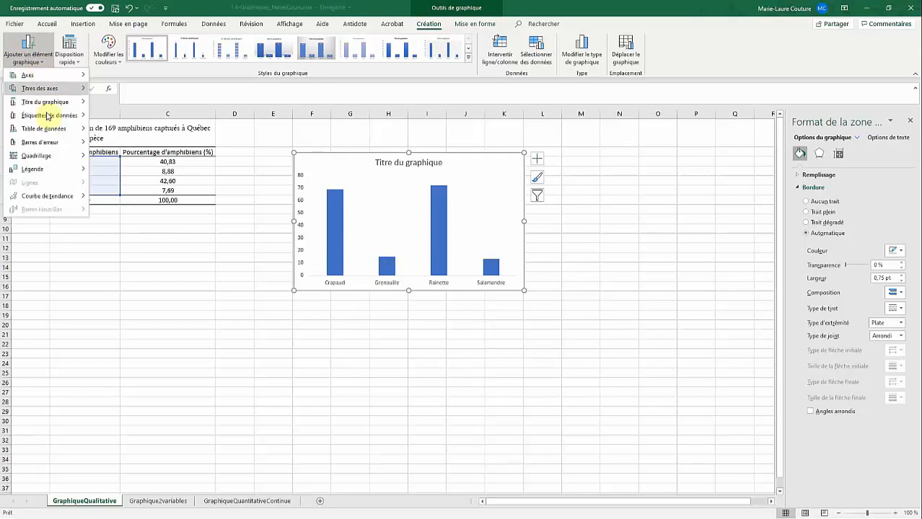
pyautogui.moveTo(61, 93)
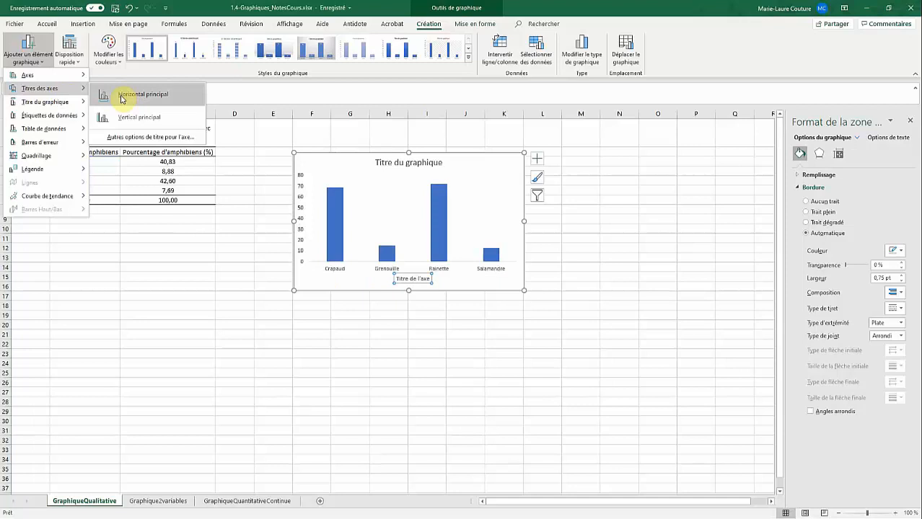
pyautogui.click(121, 96)
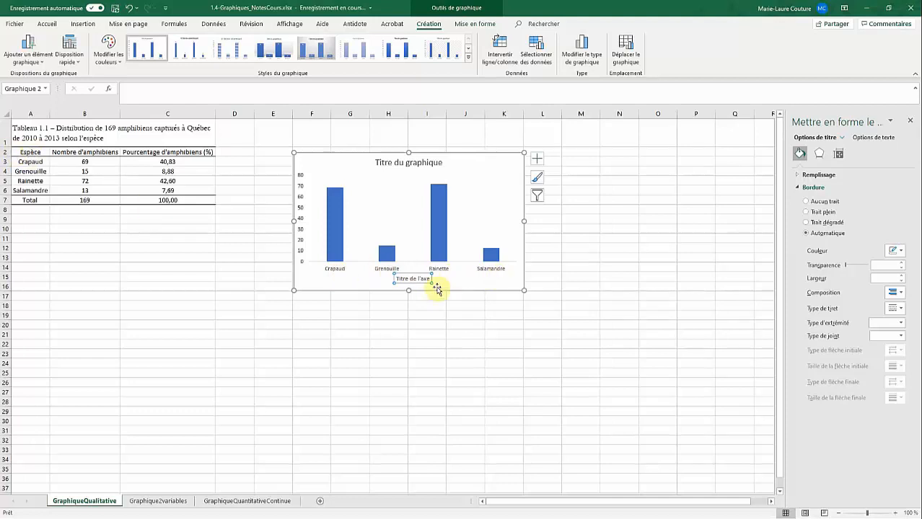
pyautogui.write('Espèce')
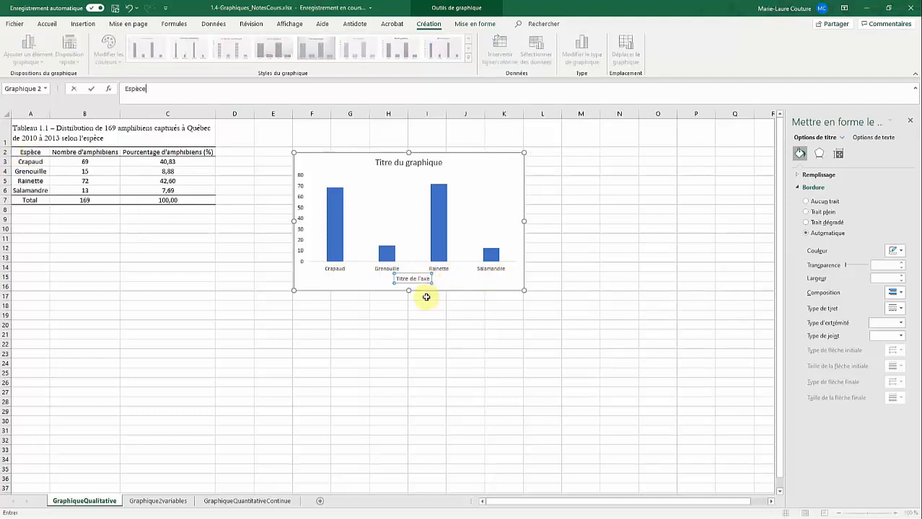
pyautogui.press('Return')
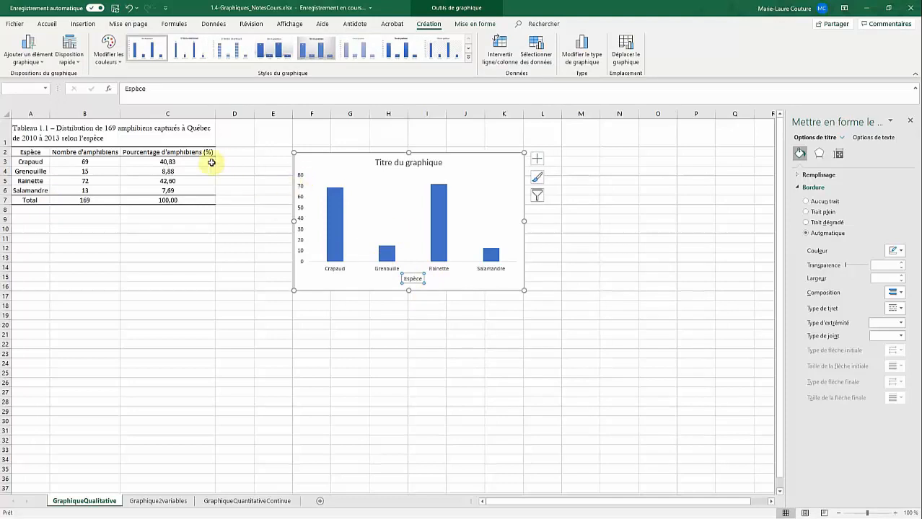
# Add a primary vertical axis title to the chart reading "Nombre d'amphibiens"
pyautogui.click(39, 62)
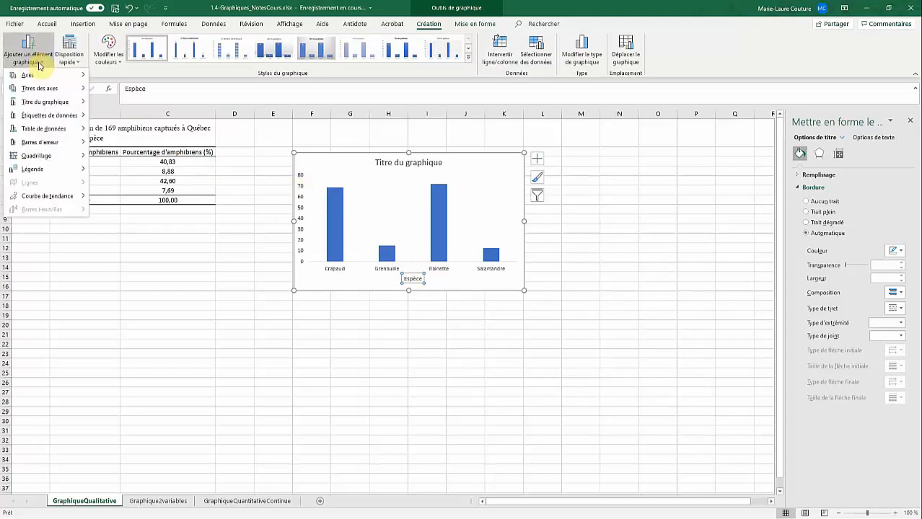
pyautogui.moveTo(39, 88)
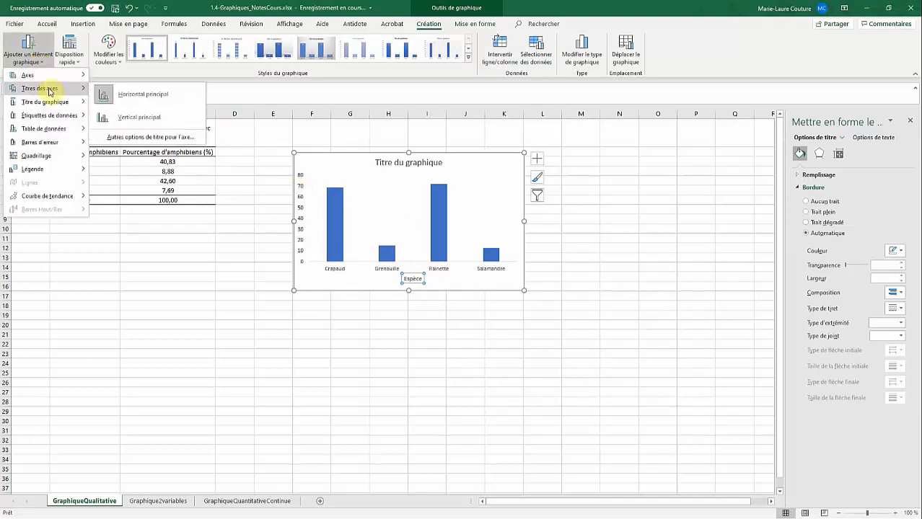
pyautogui.click(149, 120)
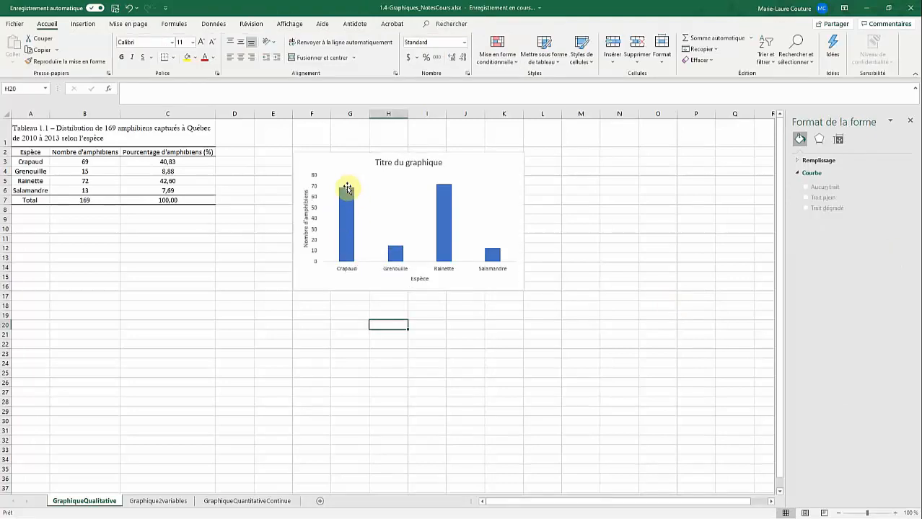
# Add data labels to the column series, positioned at the outside end (Bord extérieur)
pyautogui.moveTo(343, 187)
pyautogui.click(347, 222)
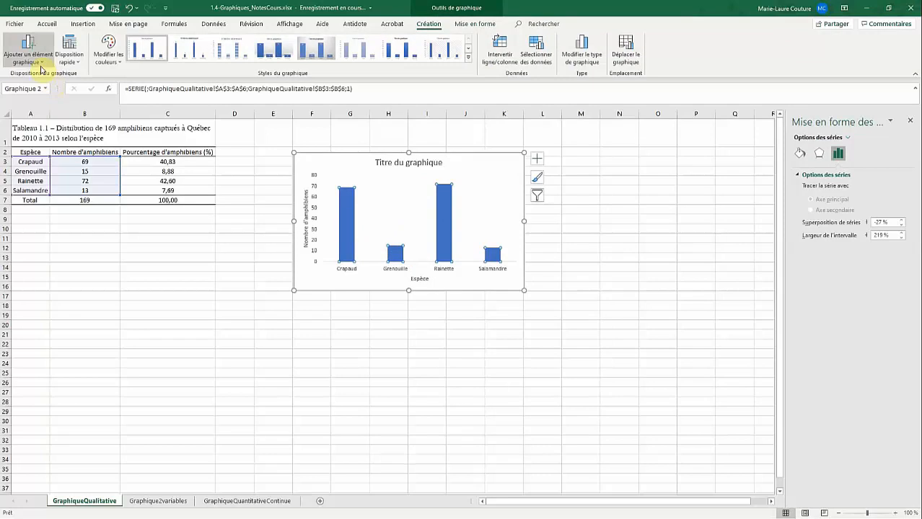
pyautogui.click(41, 63)
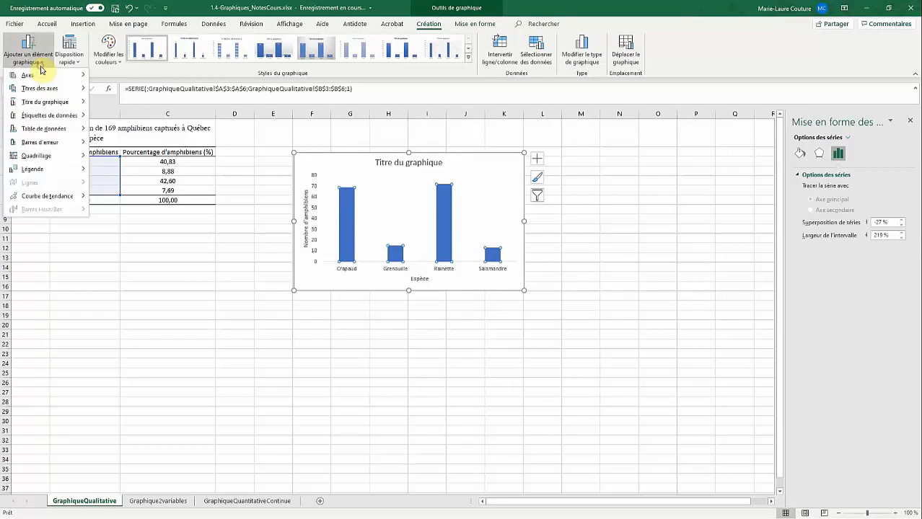
pyautogui.moveTo(49, 116)
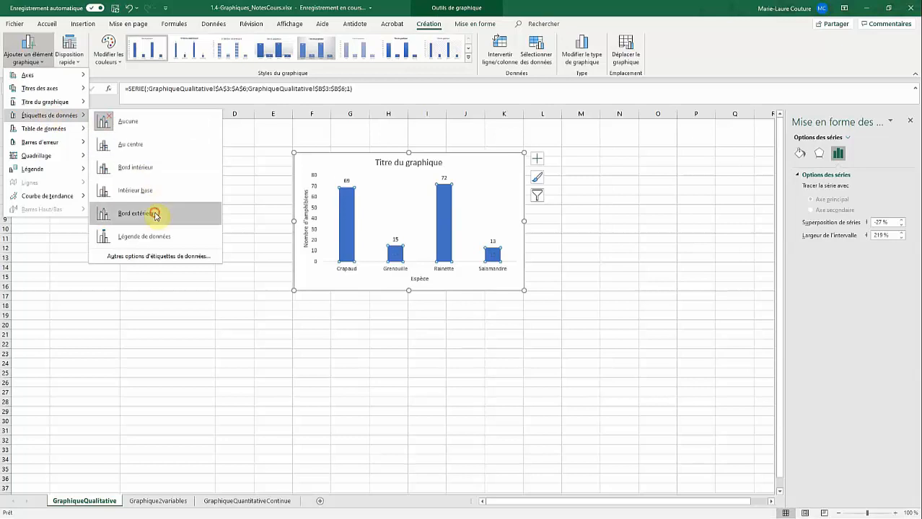
pyautogui.click(156, 215)
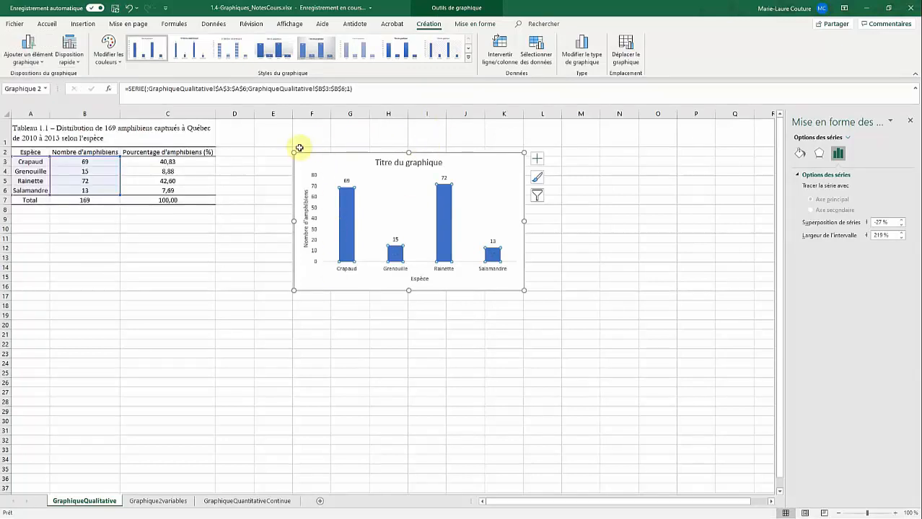
# Remove the border around the chart area by setting it to Aucun trait
pyautogui.click(332, 165)
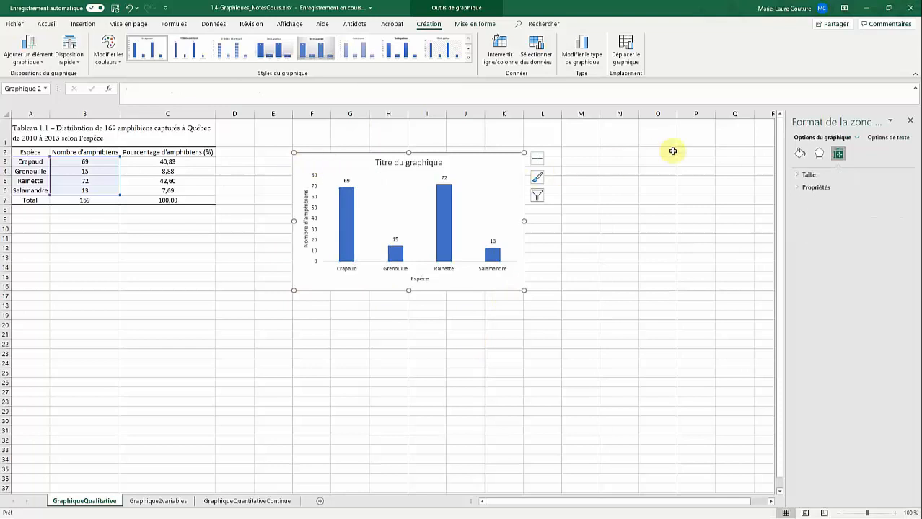
pyautogui.click(799, 153)
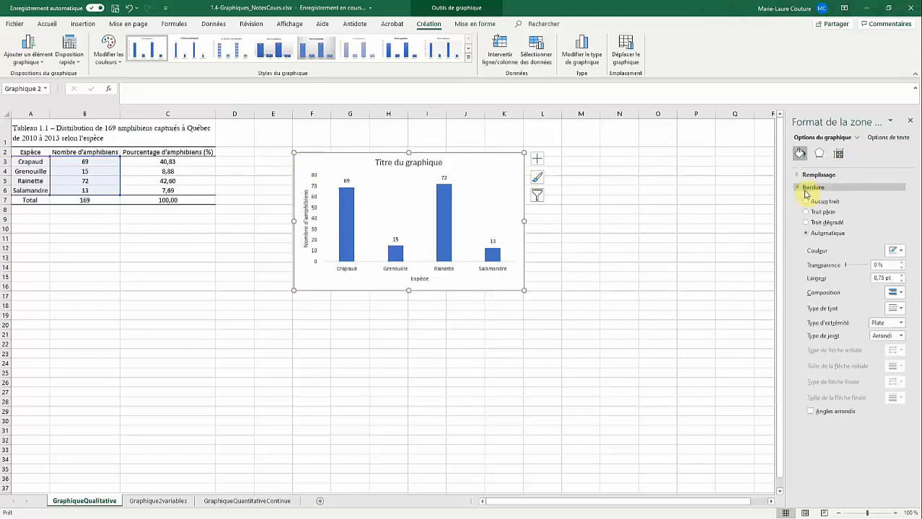
pyautogui.click(805, 204)
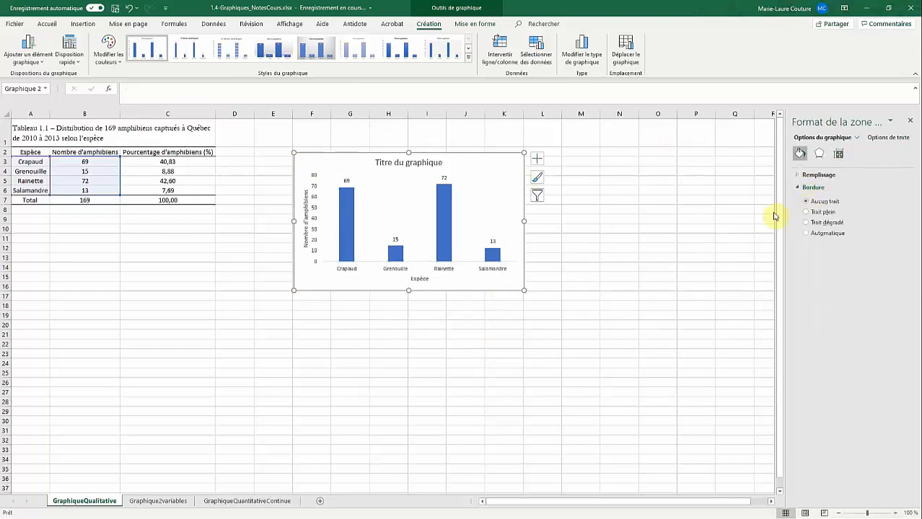
pyautogui.click(619, 238)
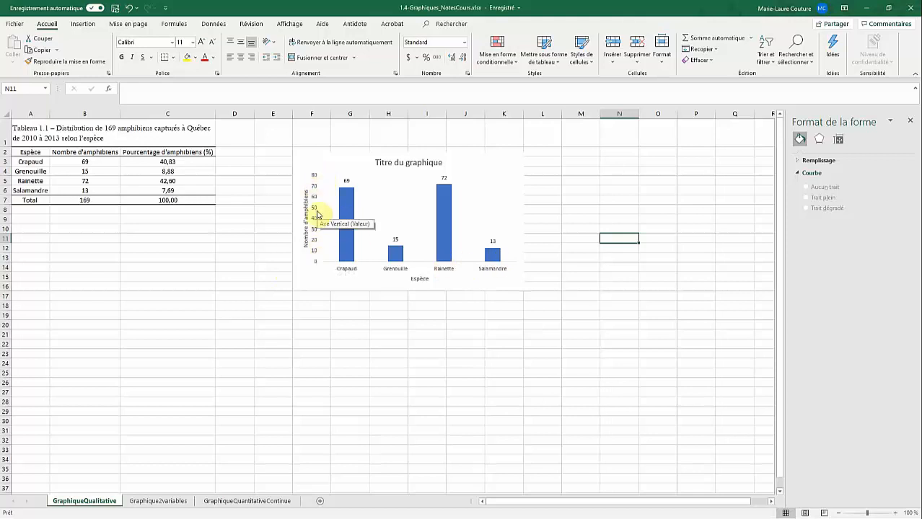
# Format the chart's vertical axis line as a solid line (Trait plein) in black (Noir, Texte 1)
pyautogui.click(315, 214)
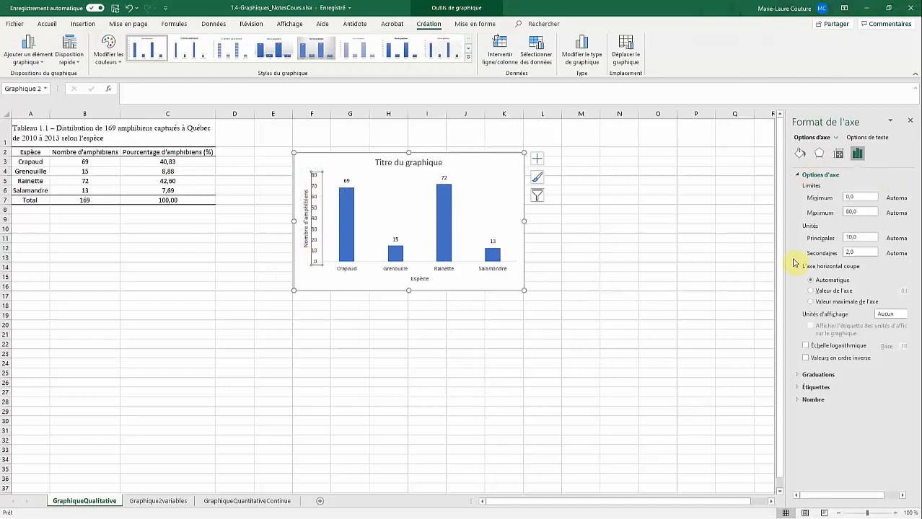
pyautogui.click(866, 236)
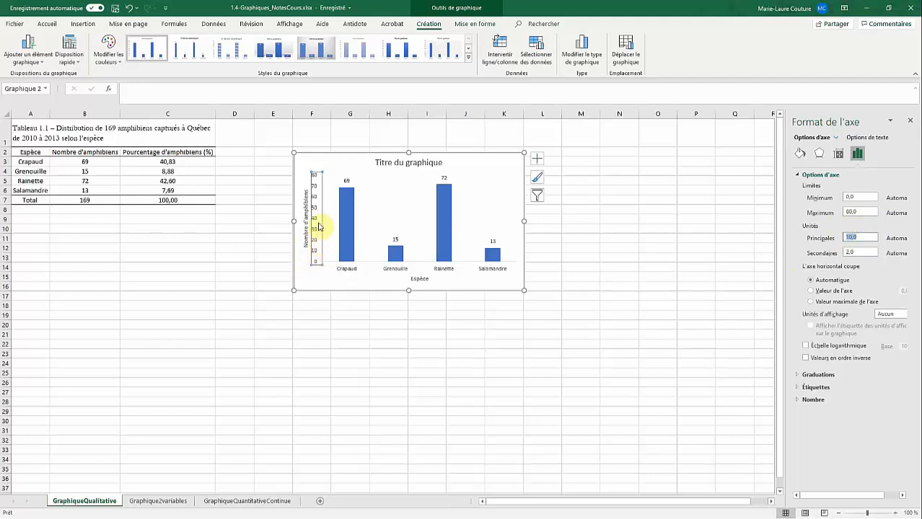
pyautogui.click(799, 153)
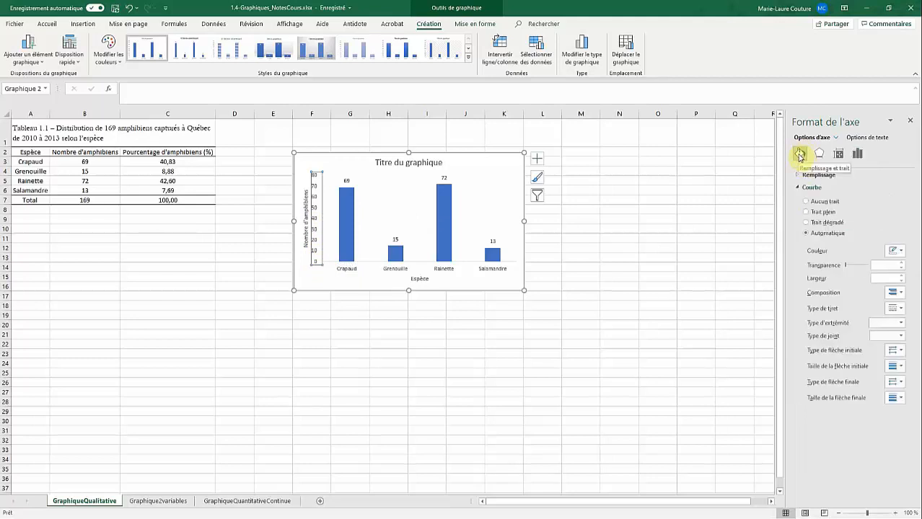
pyautogui.click(807, 214)
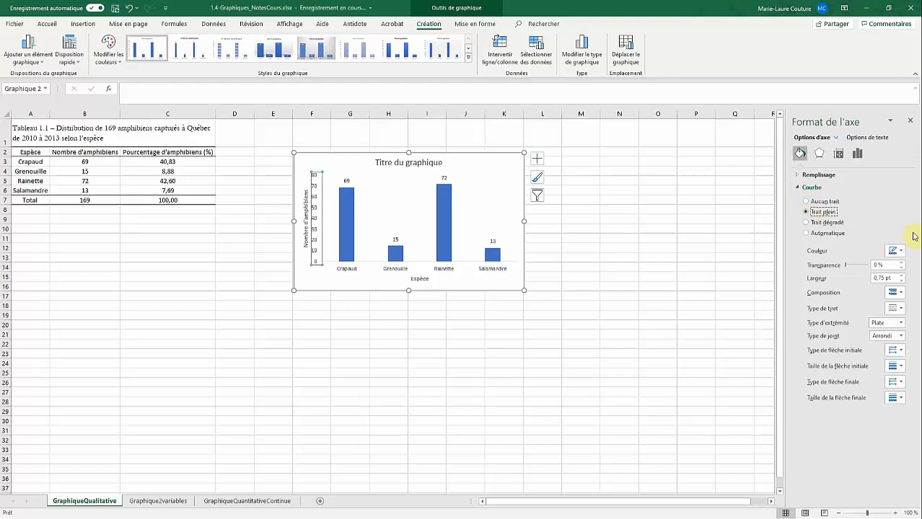
pyautogui.click(902, 253)
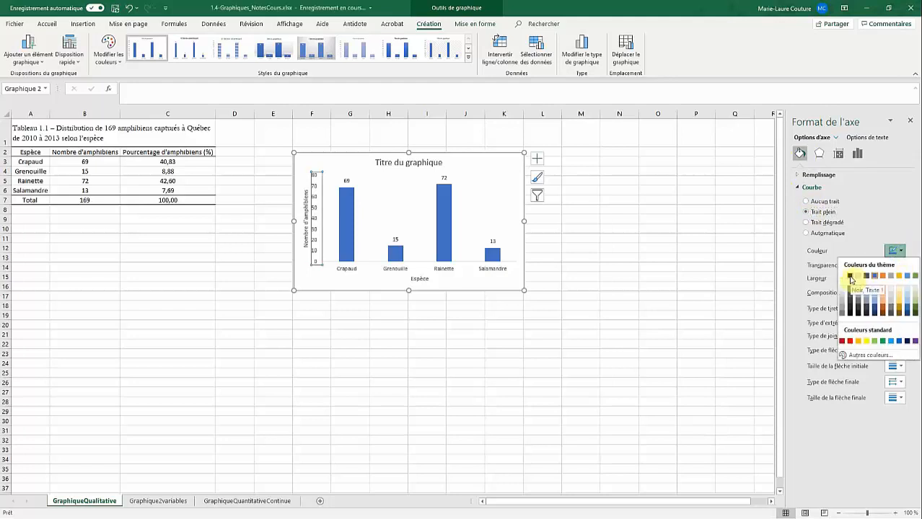
pyautogui.click(851, 277)
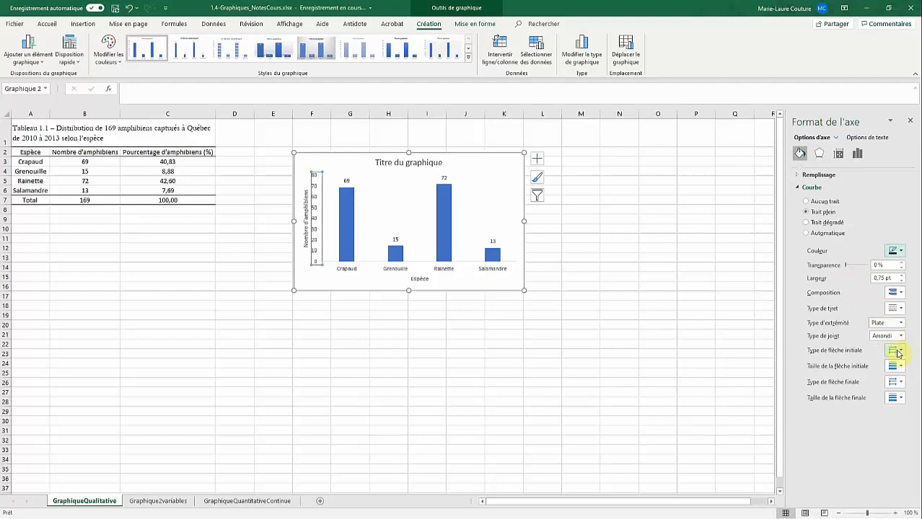
pyautogui.click(897, 386)
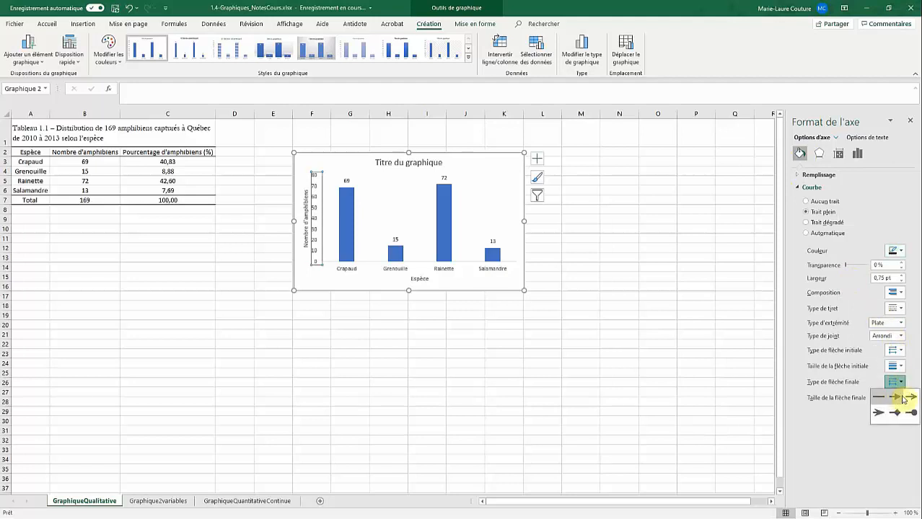
pyautogui.click(827, 428)
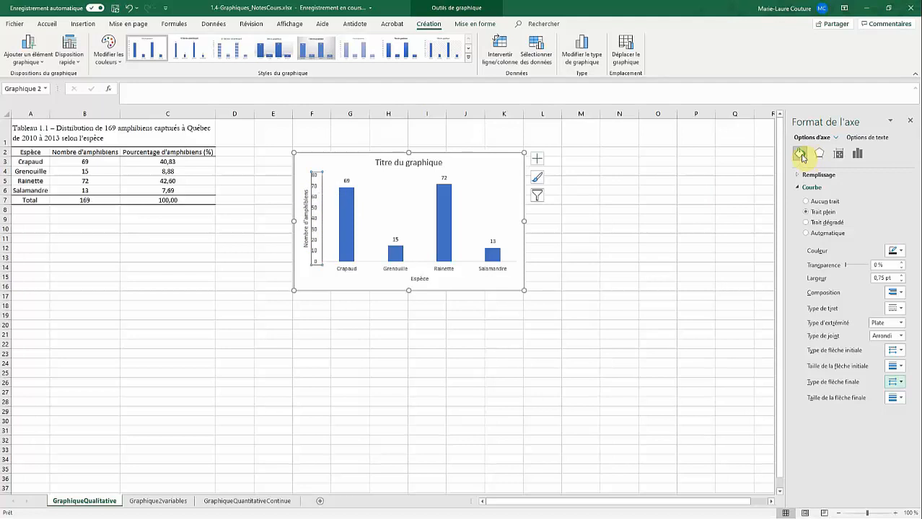
# Set the vertical axis's major tick marks to the outside (À l'extérieur)
pyautogui.click(858, 156)
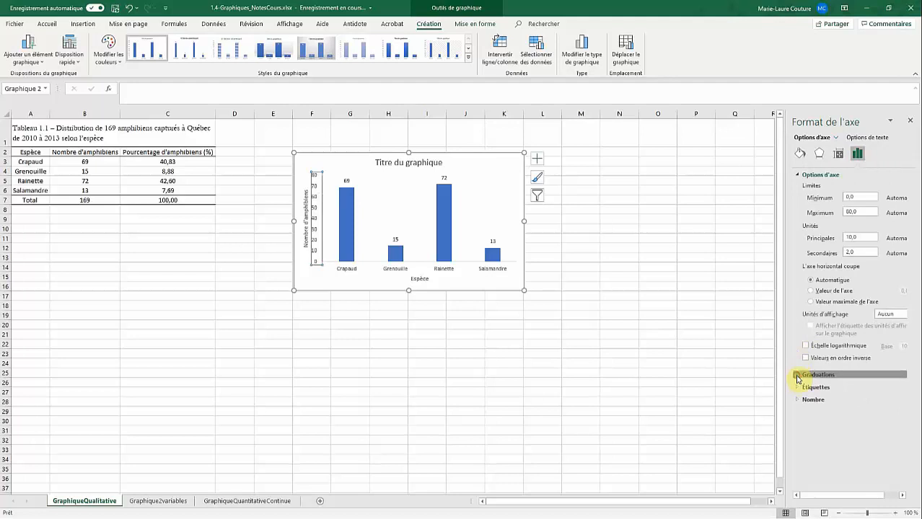
pyautogui.click(798, 376)
pyautogui.click(898, 387)
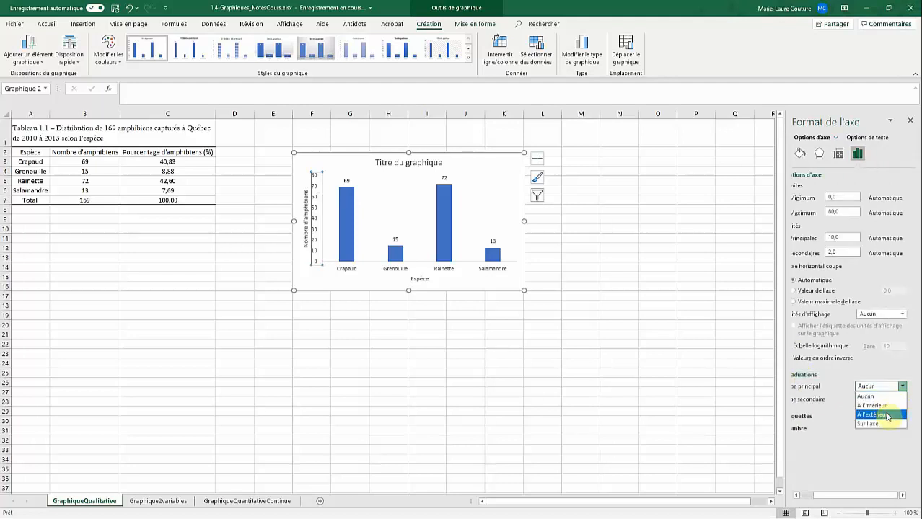
pyautogui.click(887, 416)
pyautogui.click(337, 329)
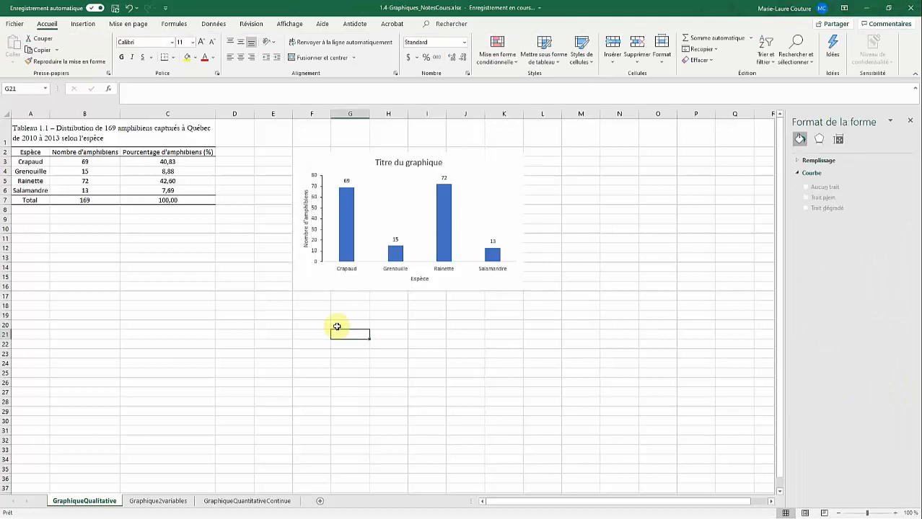
# Set the chart title to "Figure 1.2-Distribution de 169 amphibiens capturés à Québec de 2010 à 2013 selon l'espèce" at font size 12
pyautogui.click(388, 160)
pyautogui.click(180, 99)
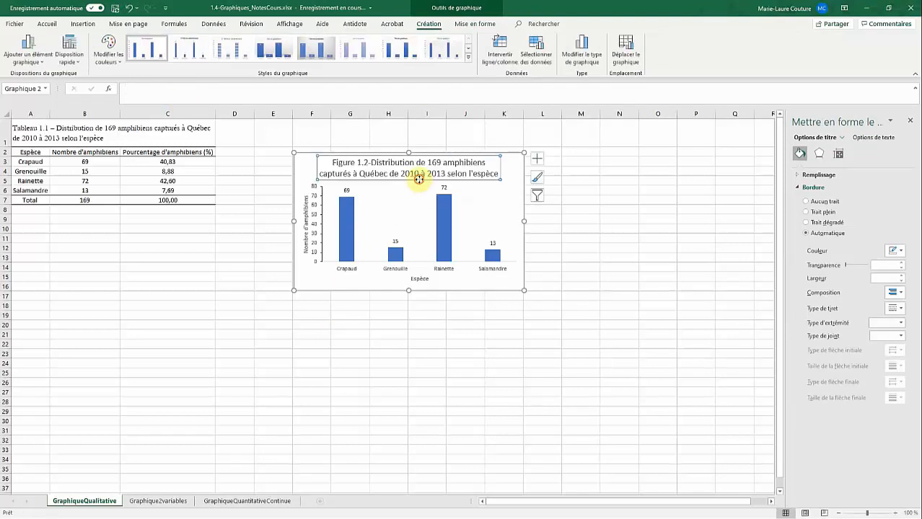
pyautogui.click(48, 24)
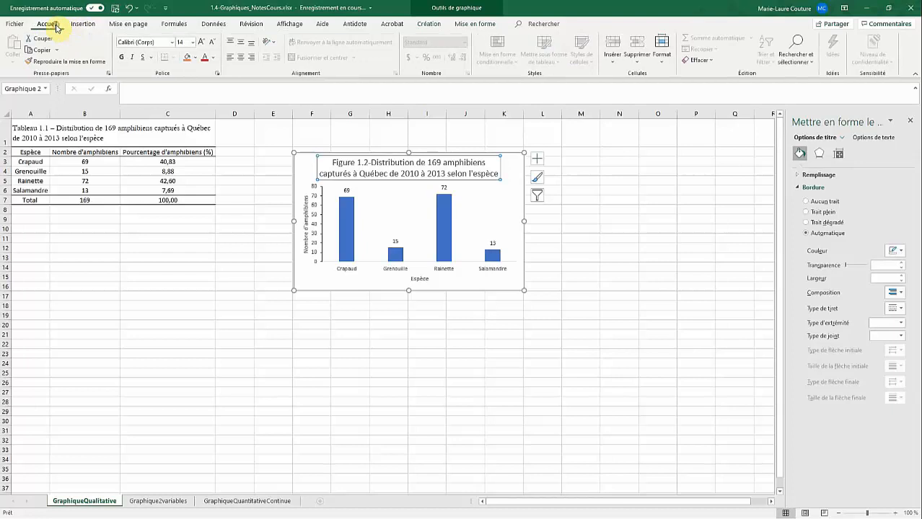
pyautogui.click(191, 42)
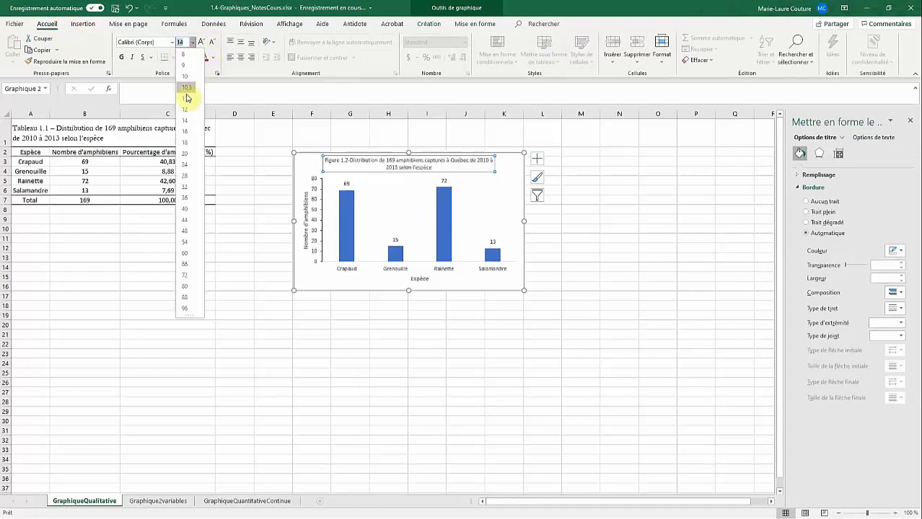
pyautogui.click(186, 110)
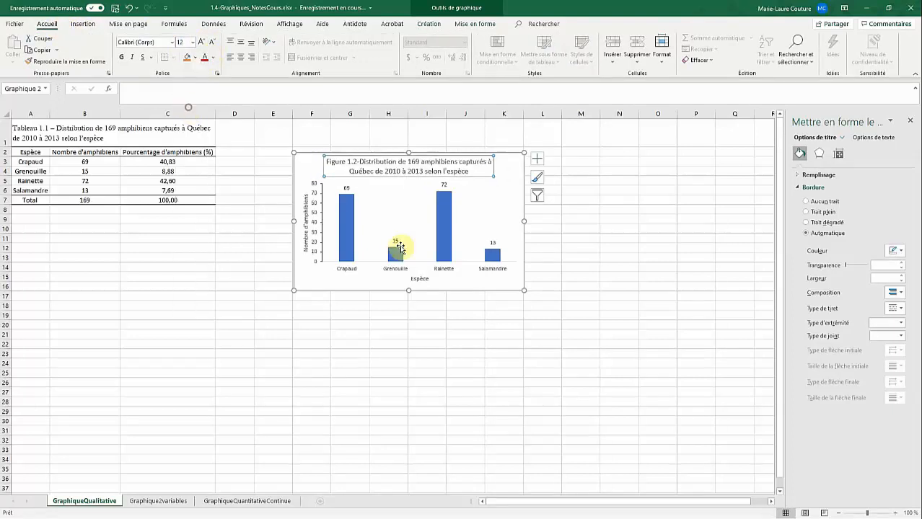
# Move the chart title to the bottom of the chart area and shift the plot area up so the axis labels clear the title
pyautogui.click(417, 155)
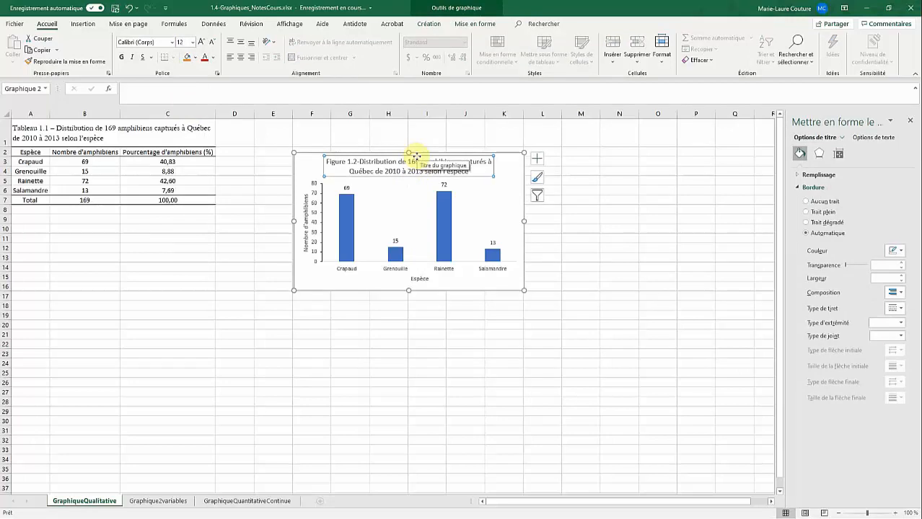
pyautogui.moveTo(417, 156); pyautogui.dragTo(410, 268)
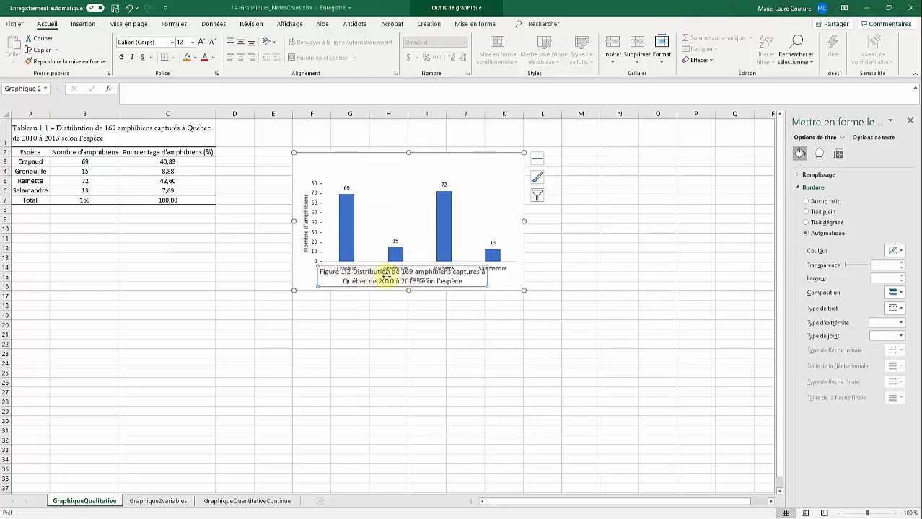
pyautogui.click(329, 184)
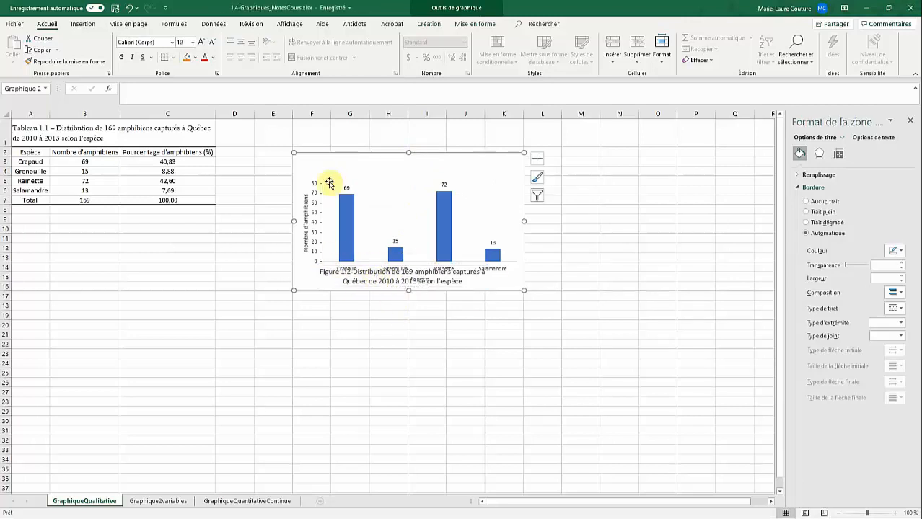
pyautogui.click(329, 184)
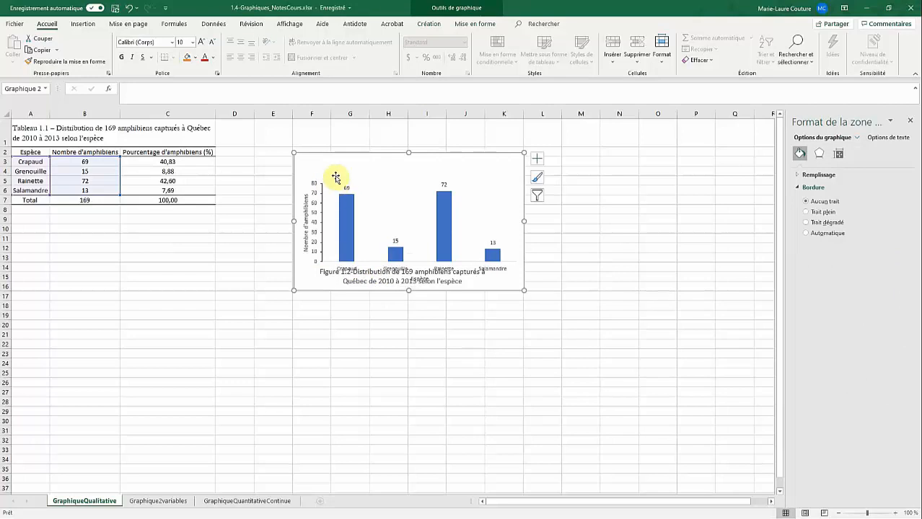
pyautogui.click(326, 186)
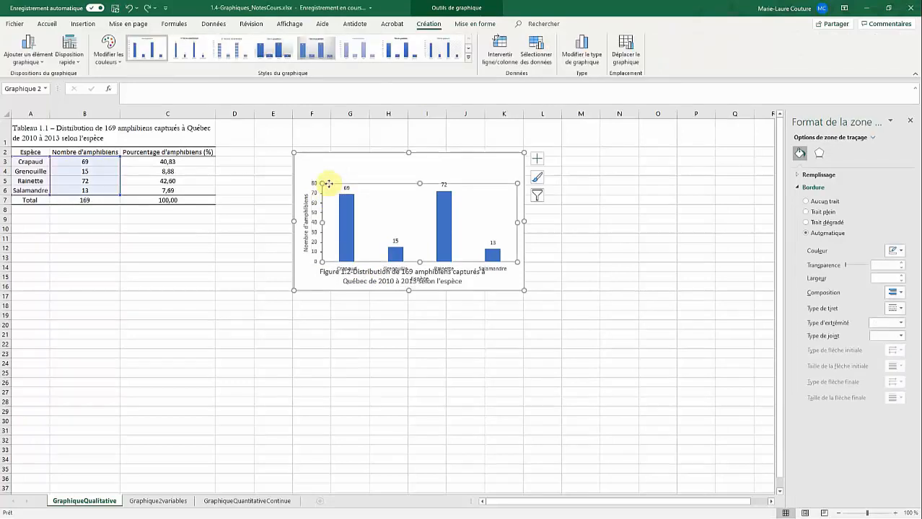
pyautogui.moveTo(328, 185); pyautogui.dragTo(321, 167)
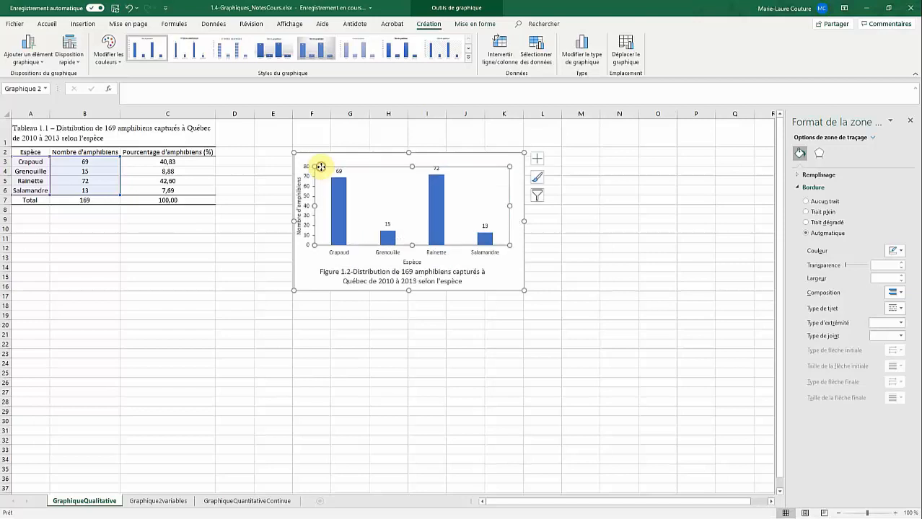
pyautogui.click(473, 359)
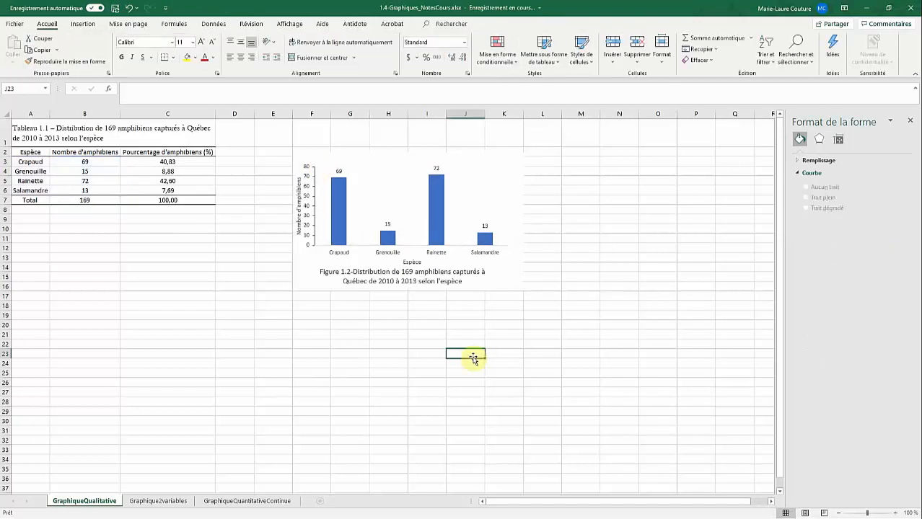